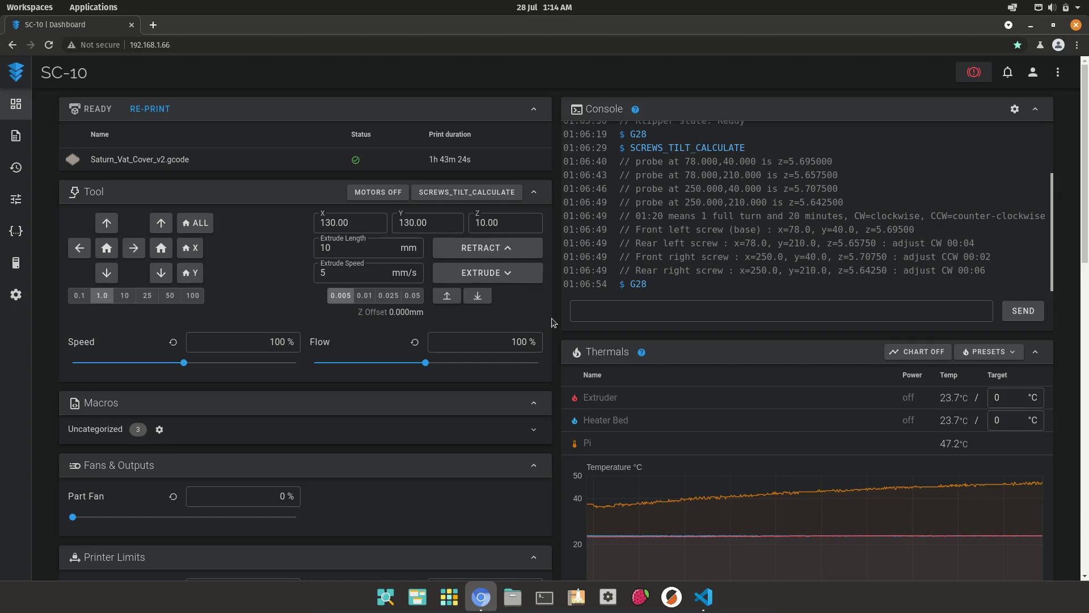
- Run PROBE_CALIBRATE in the console so the nozzle waits at Z 10.52 for manual TESTZ adjustment
click(638, 312)
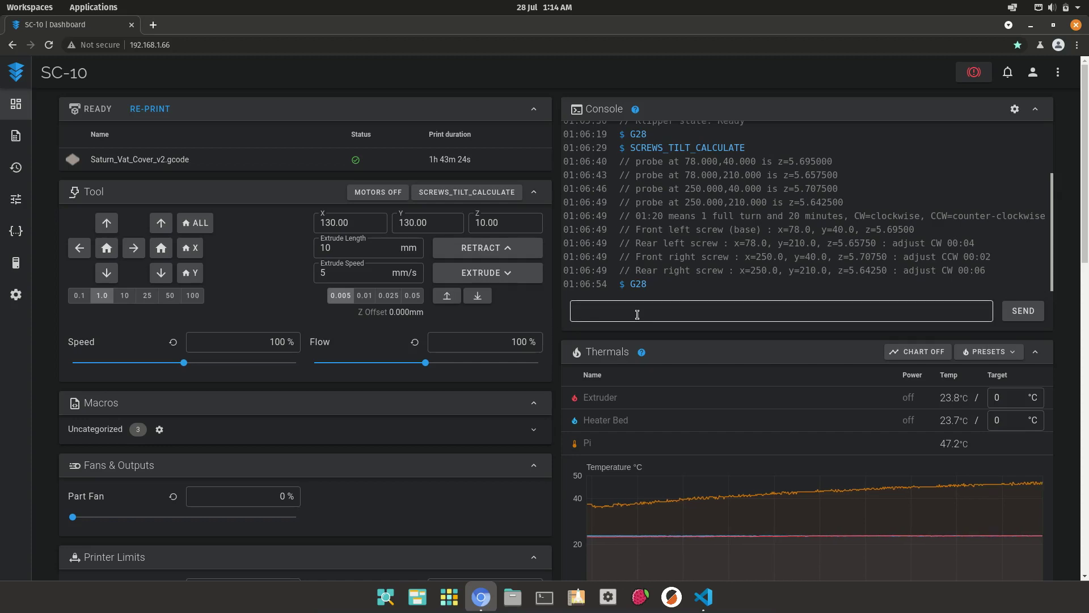
text(PROBE_CALIBRATE)
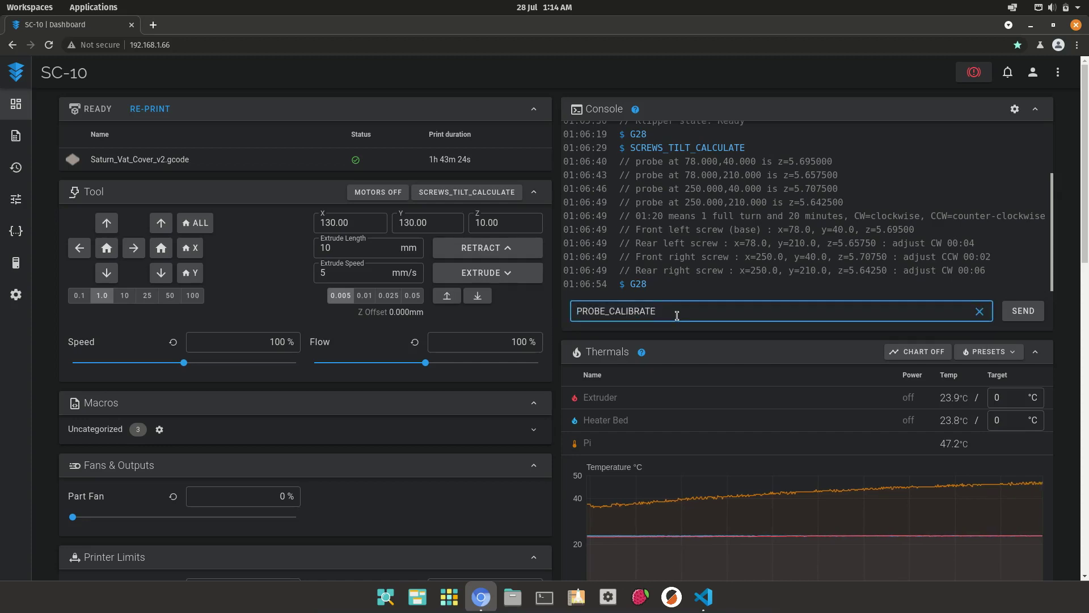
key(Return)
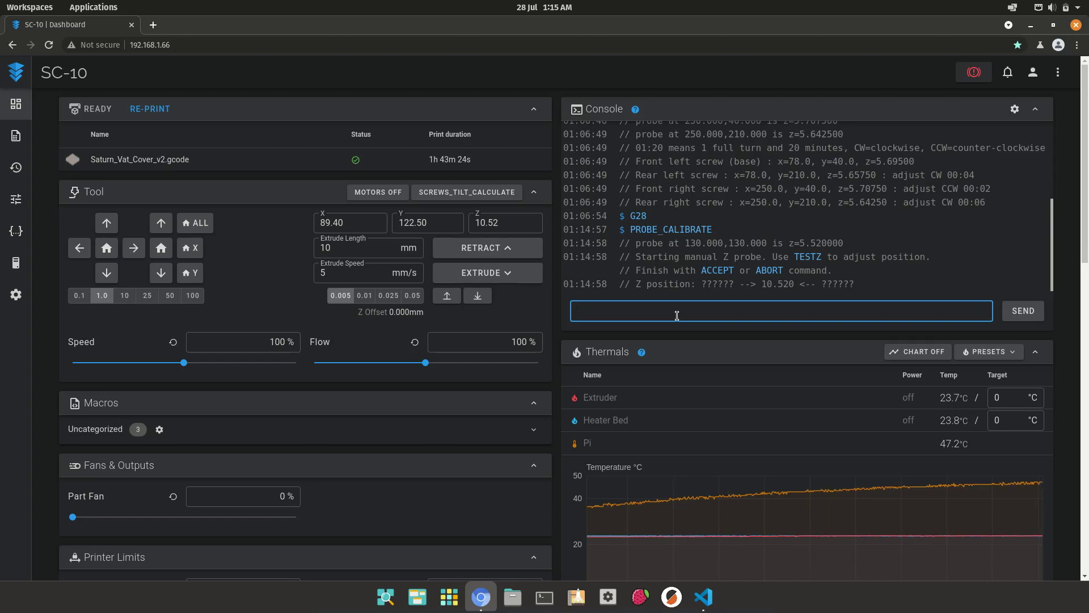
- Lower the nozzle with TESTZ z=-5, then TESTZ z=-2
click(818, 258)
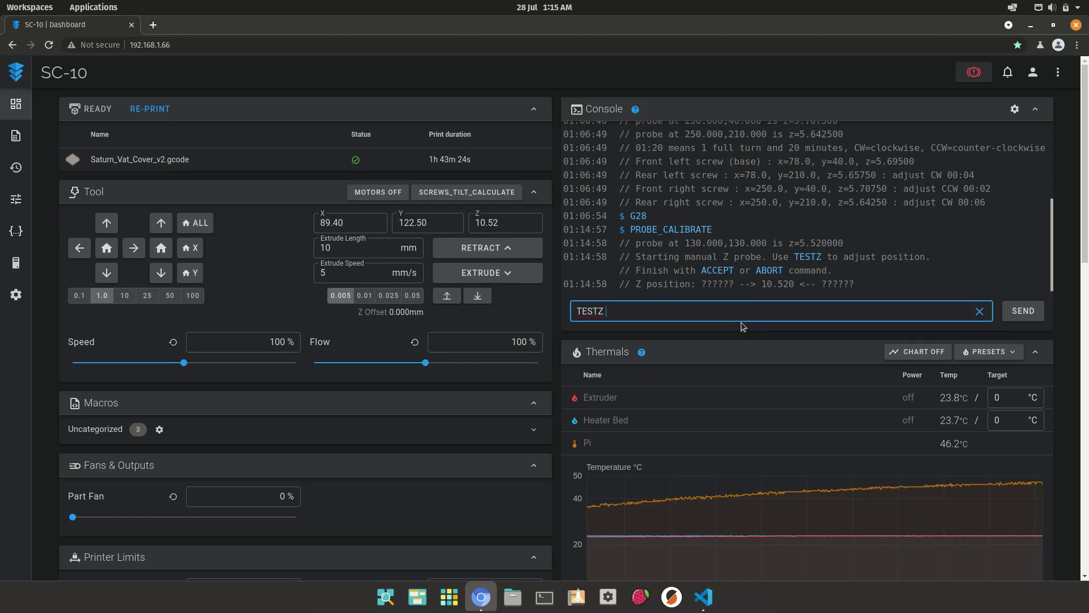
text(z)
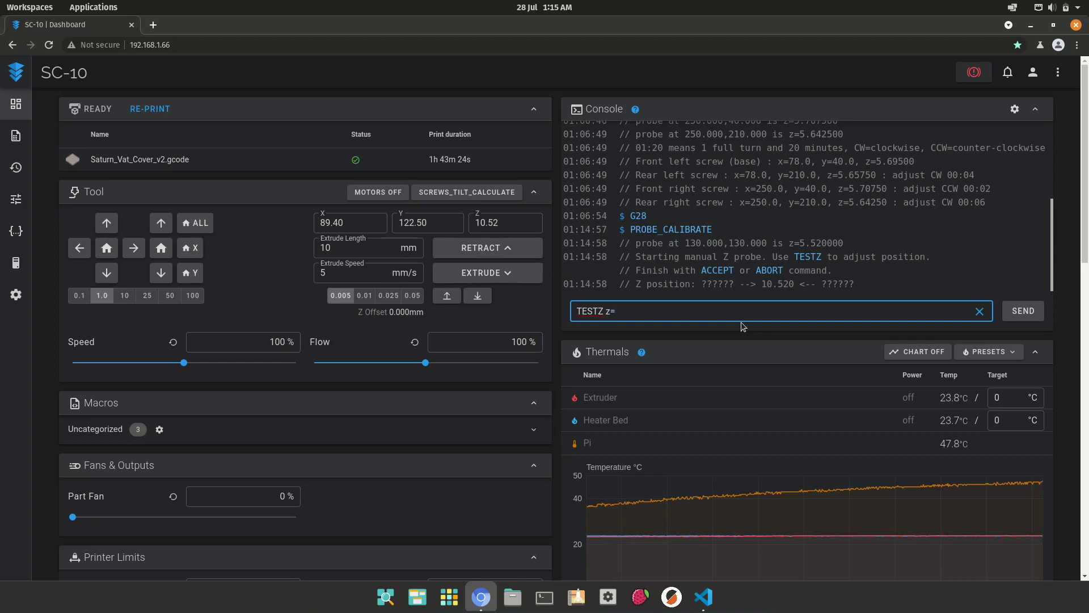
text(=-5)
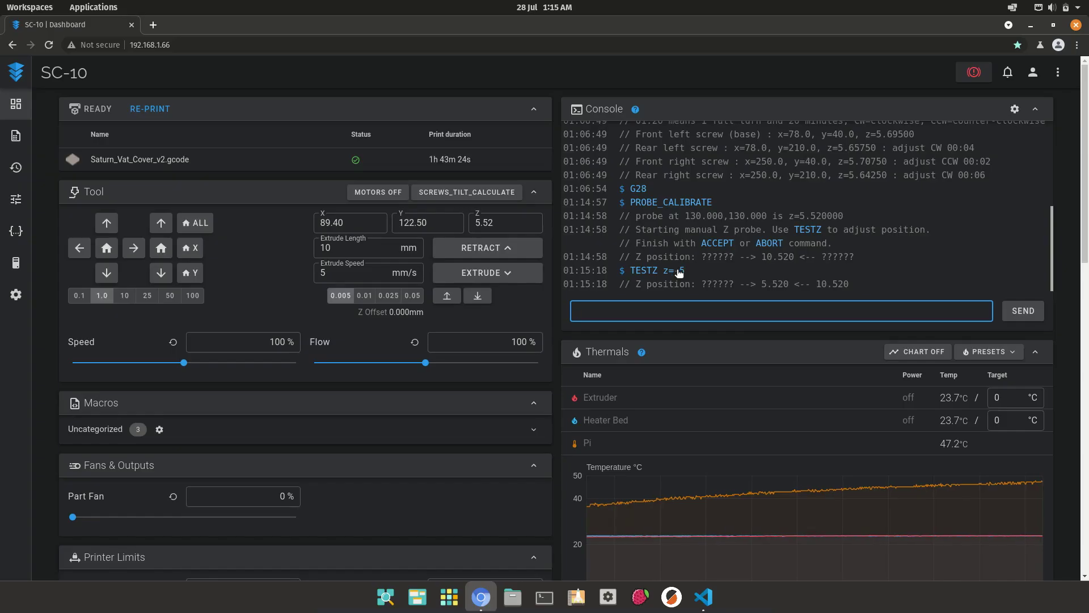
click(679, 273)
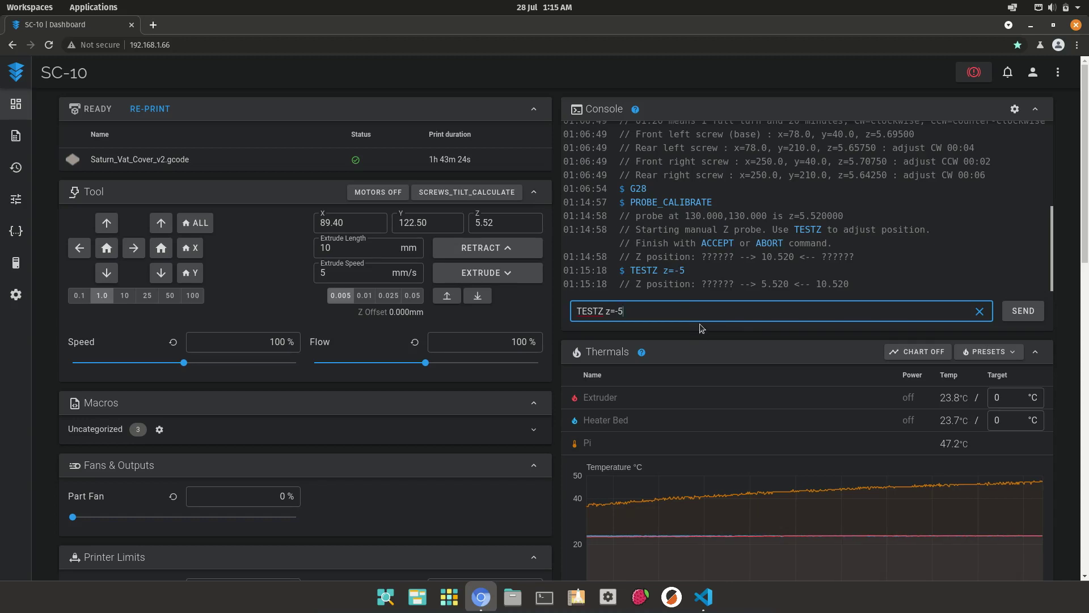
key(BackSpace)
text(2)
key(Return)
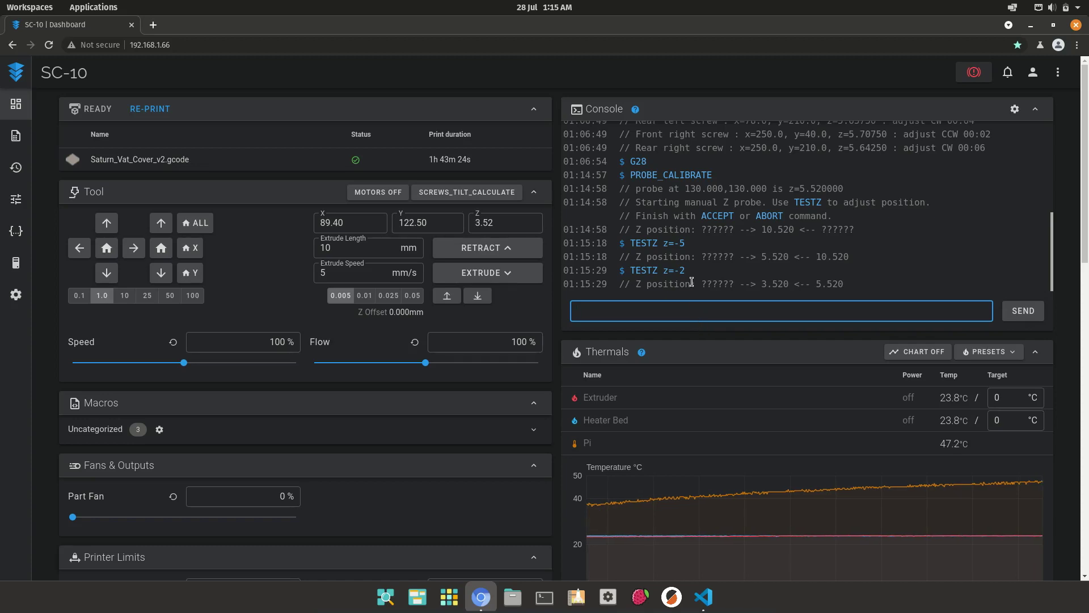
- Lower the nozzle two more 1 mm steps with TESTZ z=-1, reaching Z 1.52
key(Up)
key(BackSpace)
text(1)
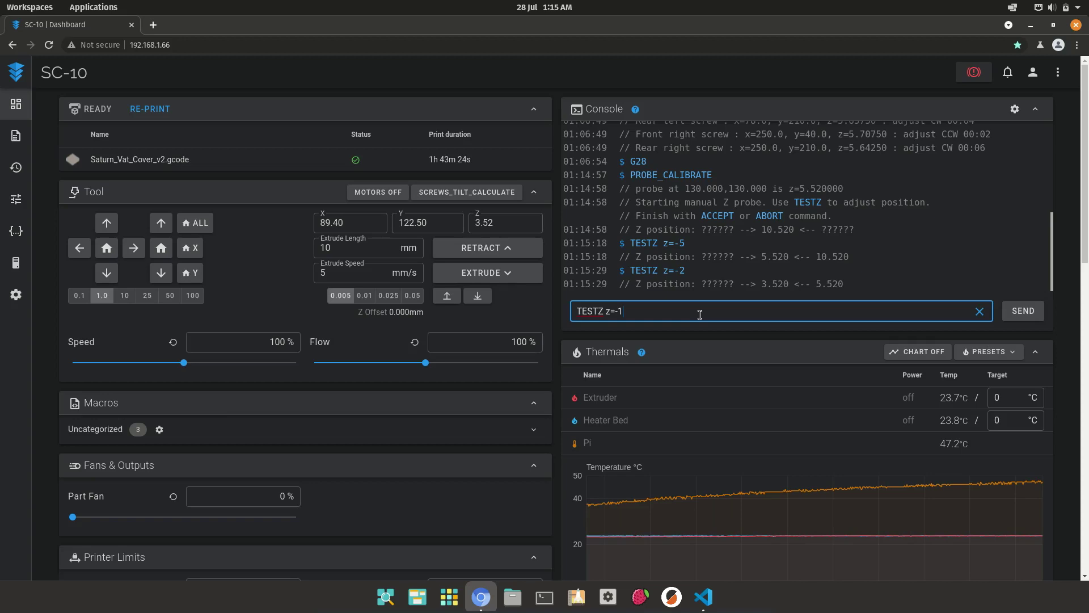
key(Return)
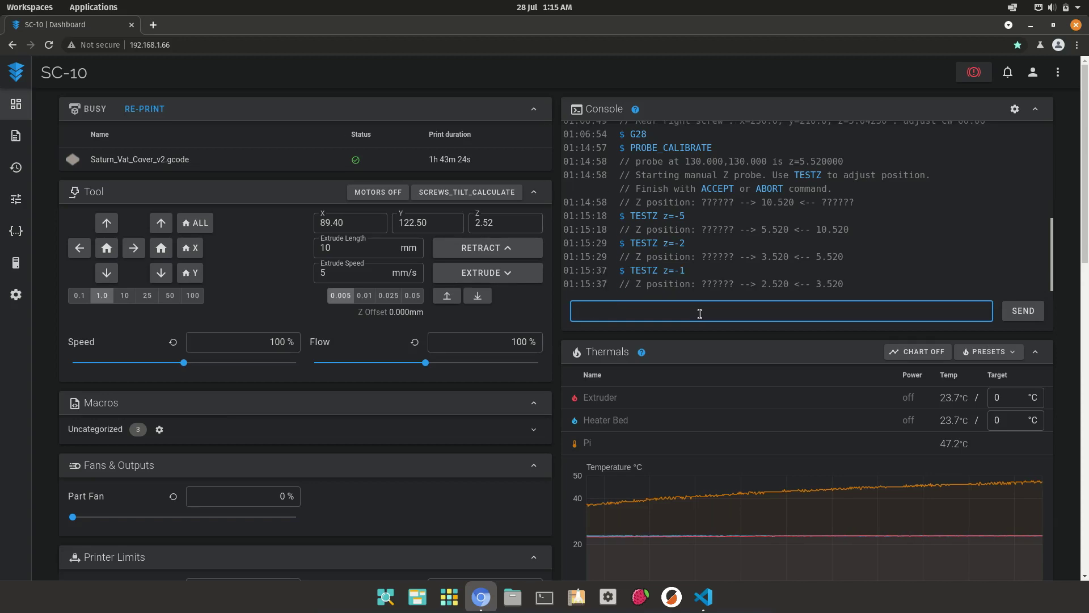
key(Up)
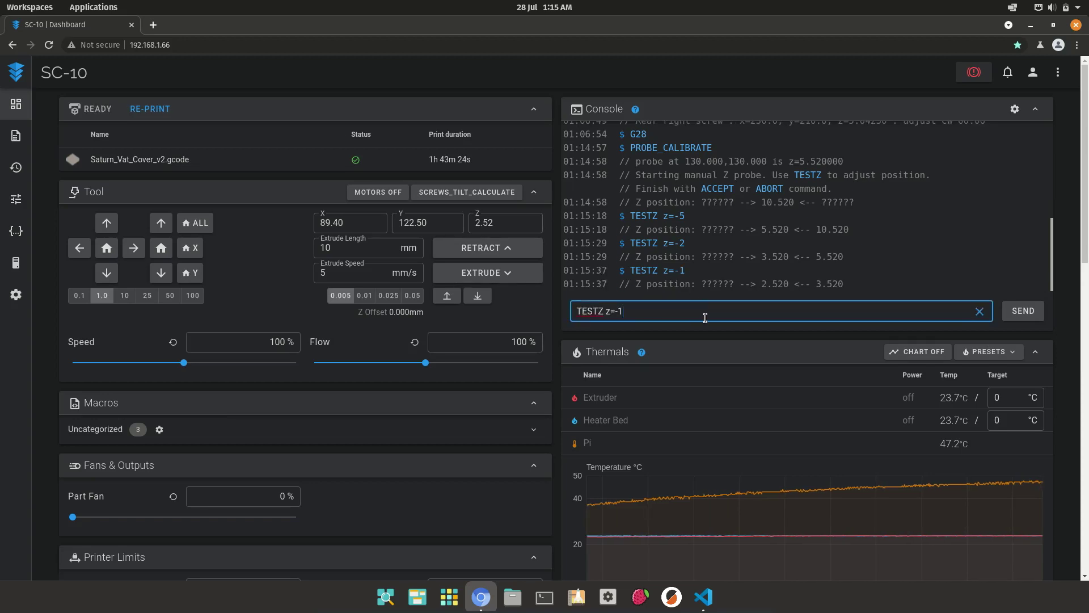
key(Return)
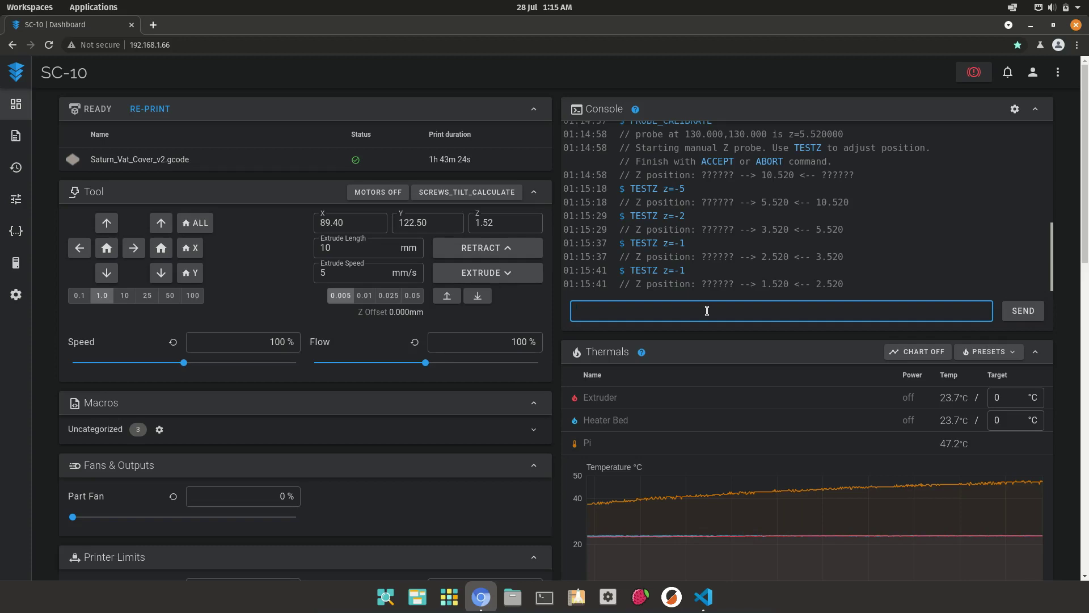
- Send a bisecting TESTZ z=- move down, then a TESTZ z=+ move up
click(675, 272)
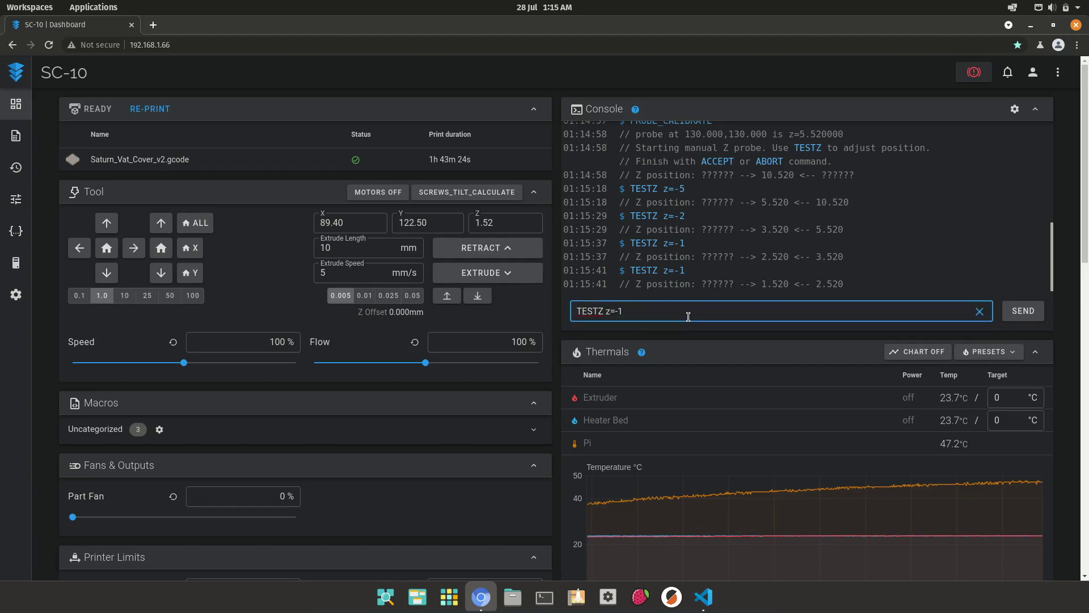
key(BackSpace)
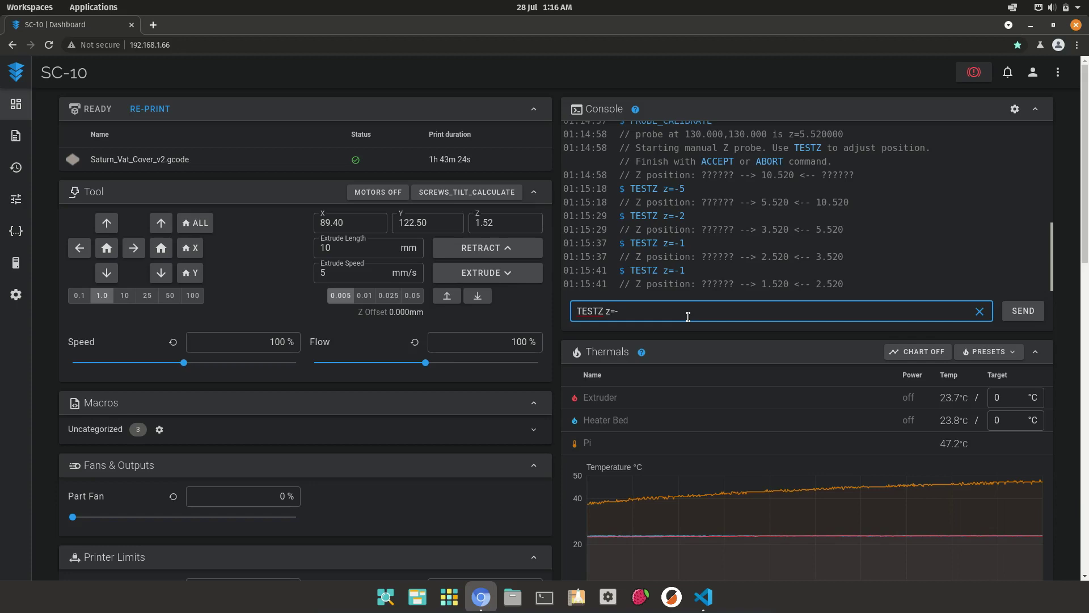
key(Return)
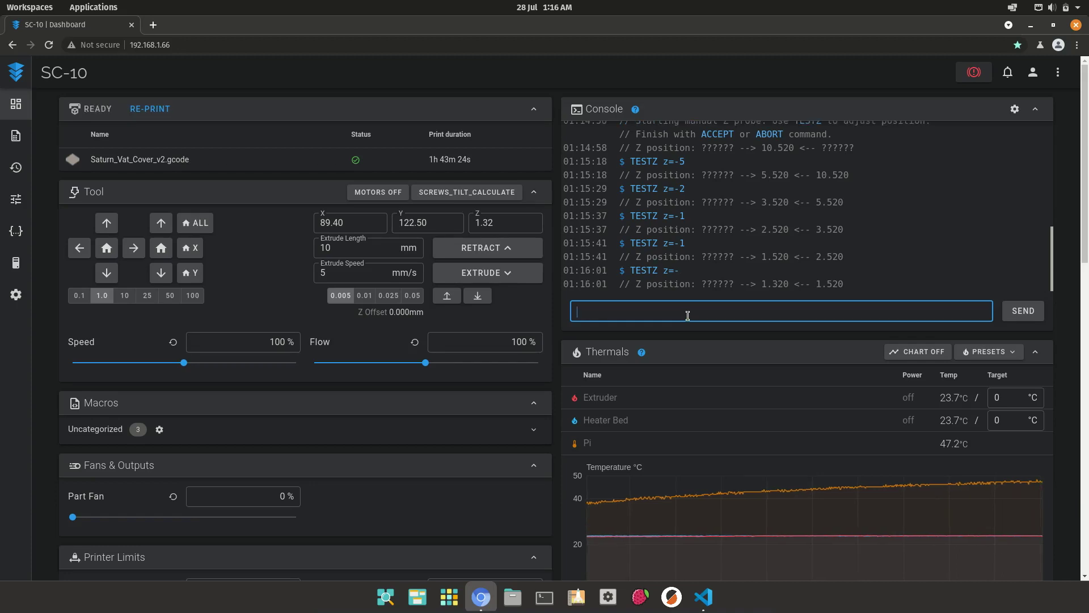
click(672, 276)
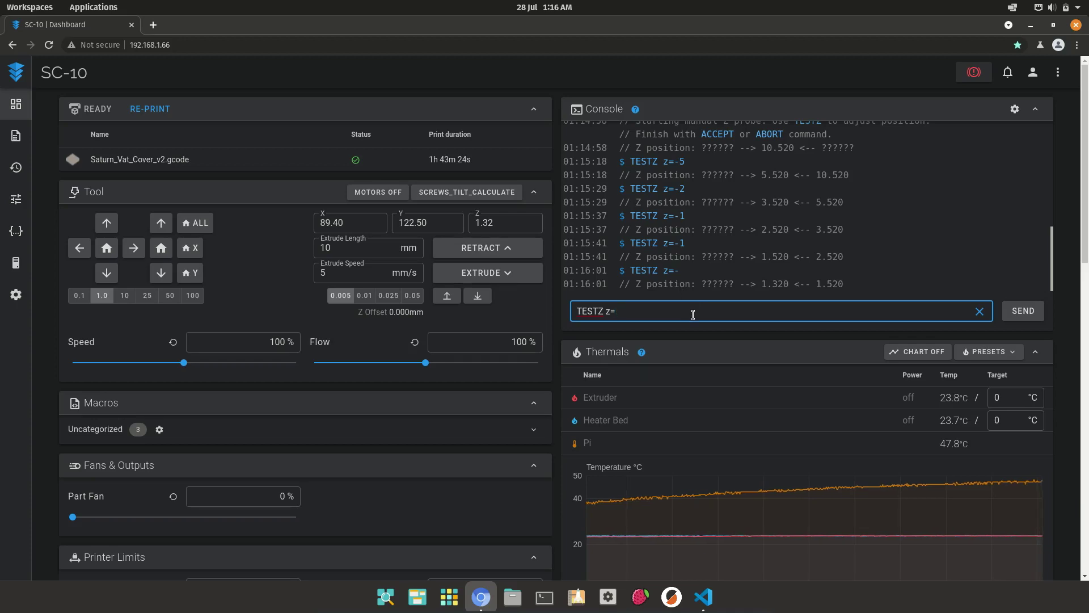
text(+)
key(Return)
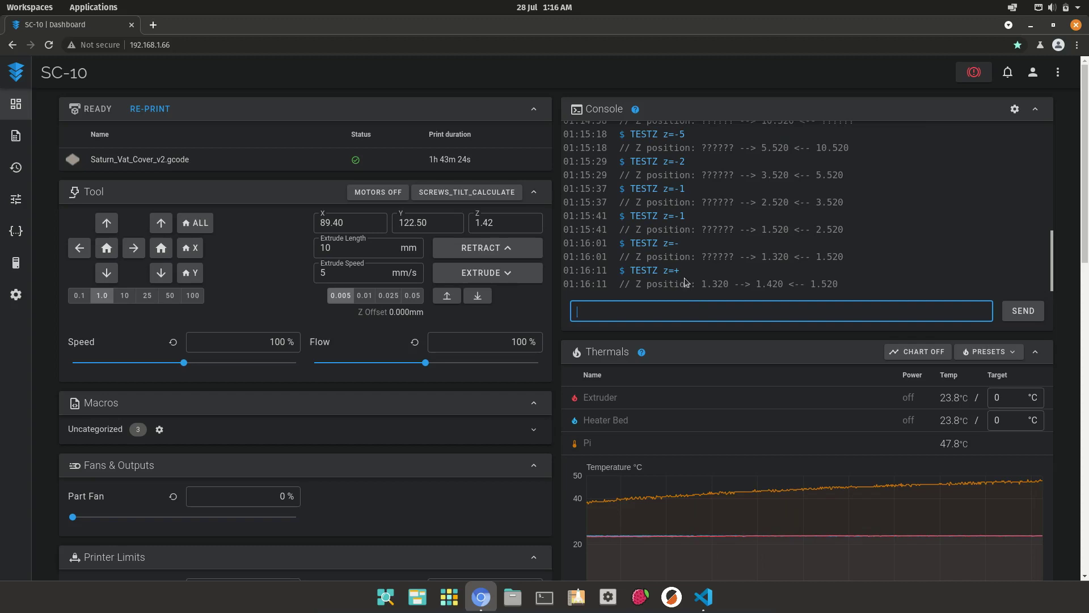
- Repeat small TESTZ z=+ and z=- moves until the nozzle settles at Z 1.458
key(Up)
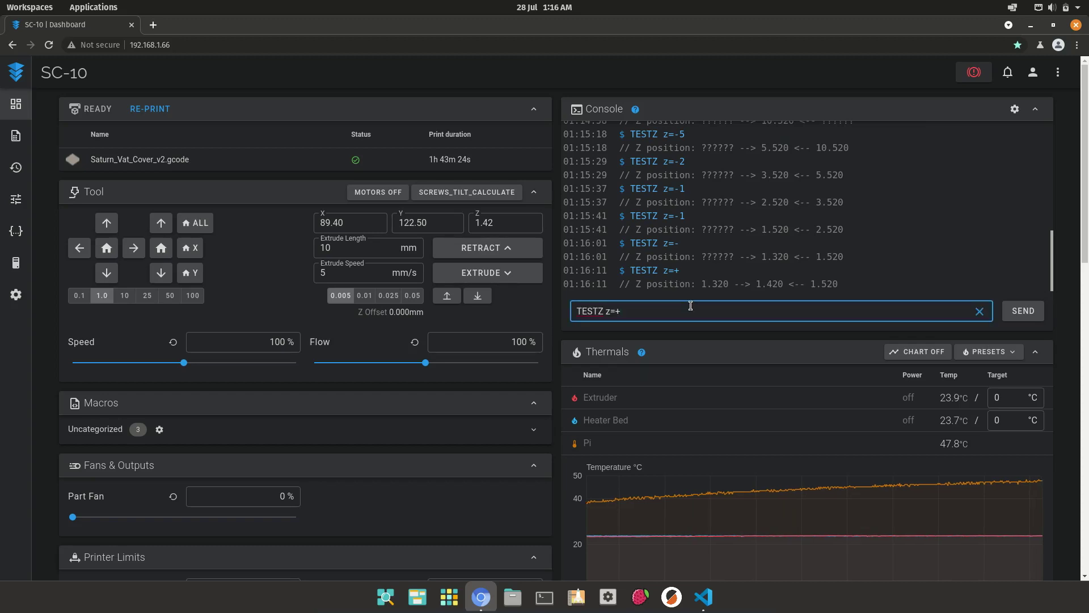
key(Return)
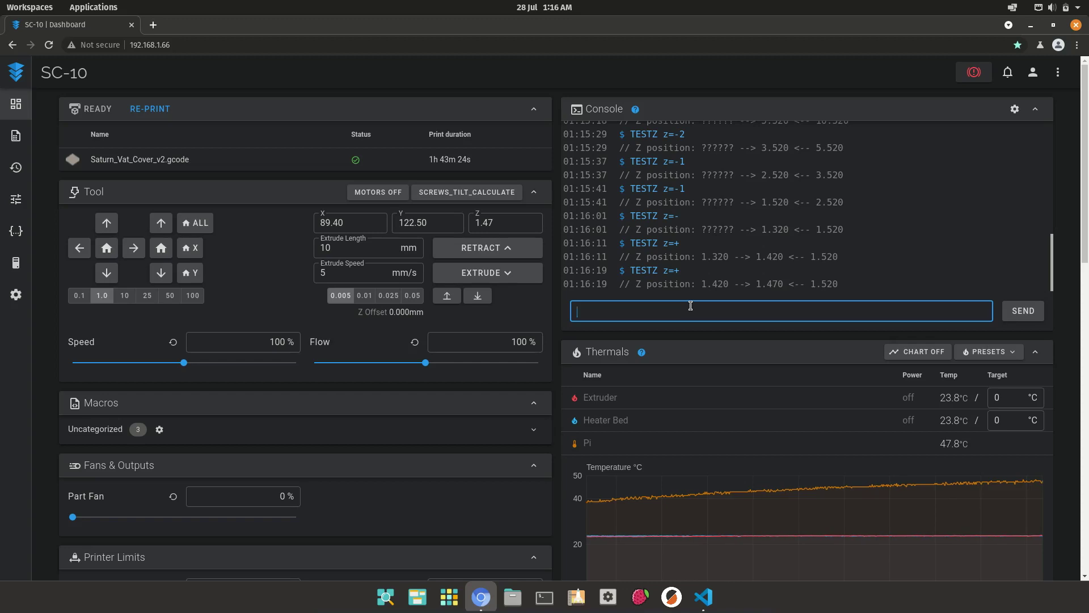
key(Up)
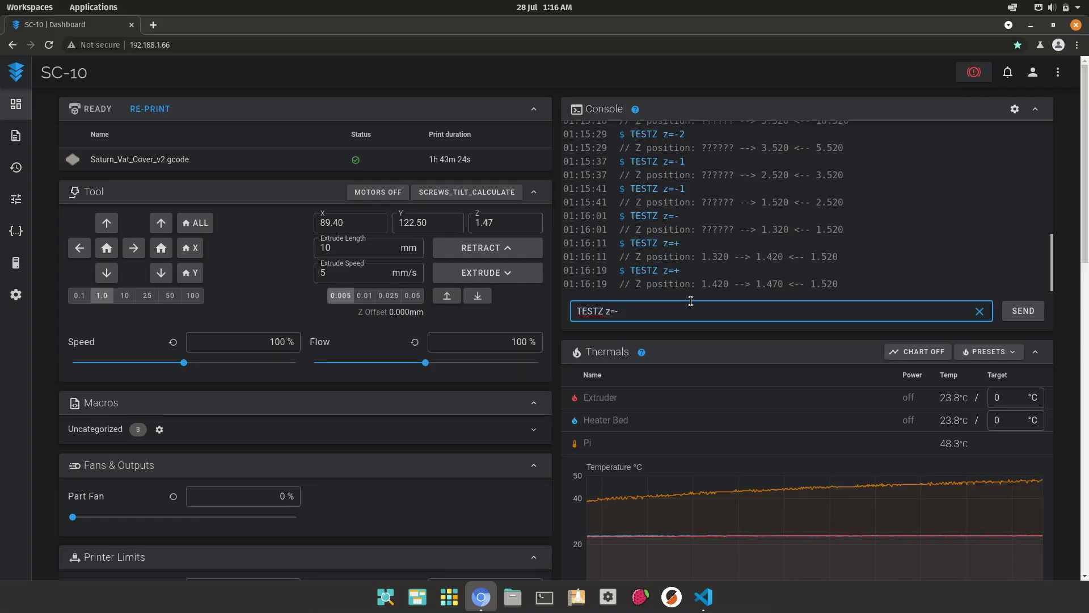
key(Return)
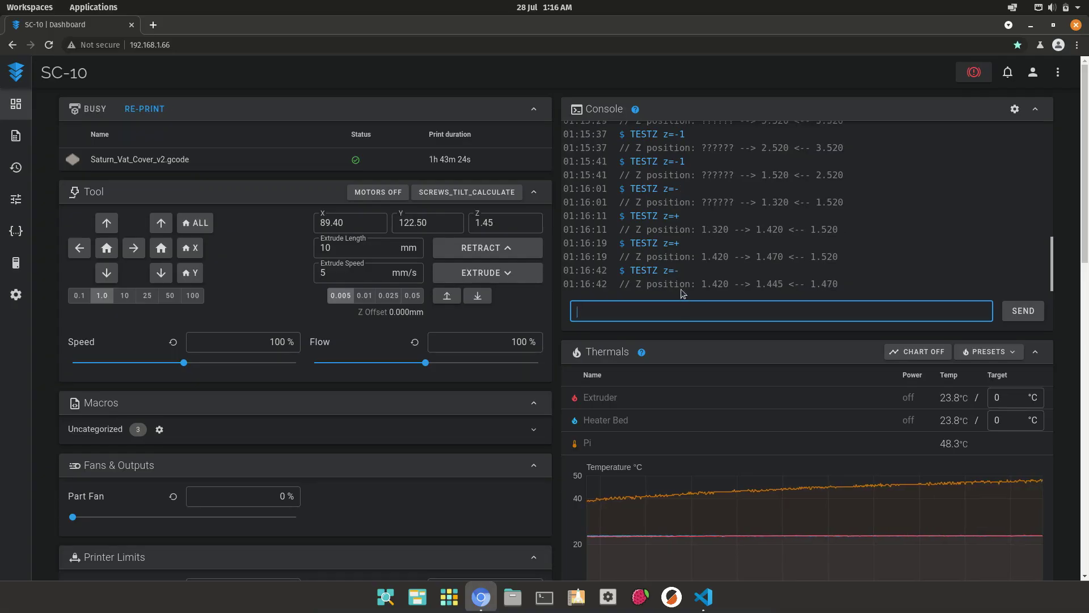
key(Up)
key(Up)
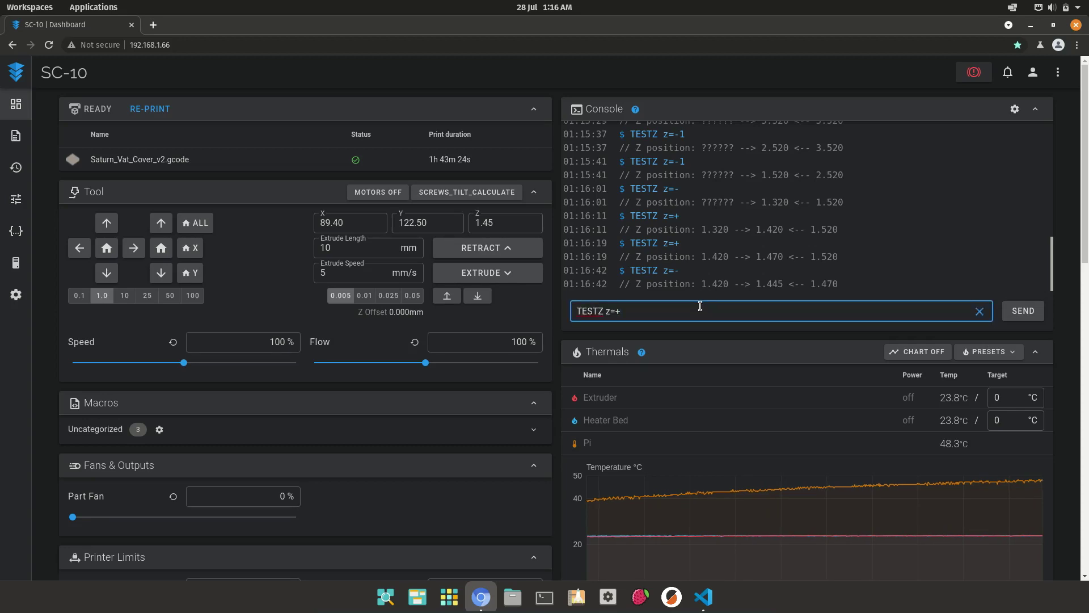
key(Return)
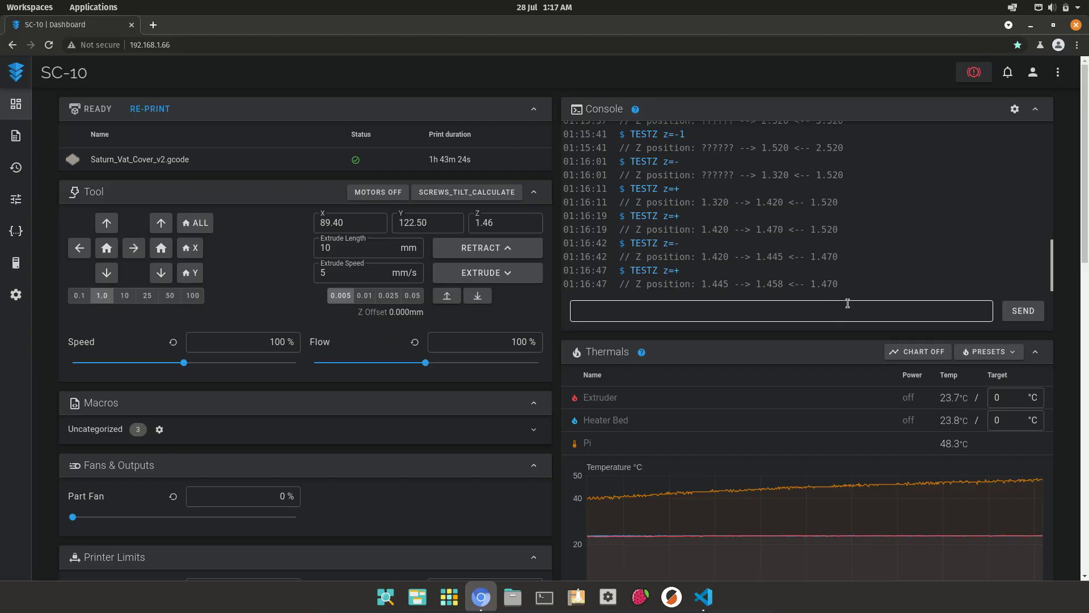
- Insert ACCEPT into the console input from the log link, without sending it
scroll(863, 280, up, 3)
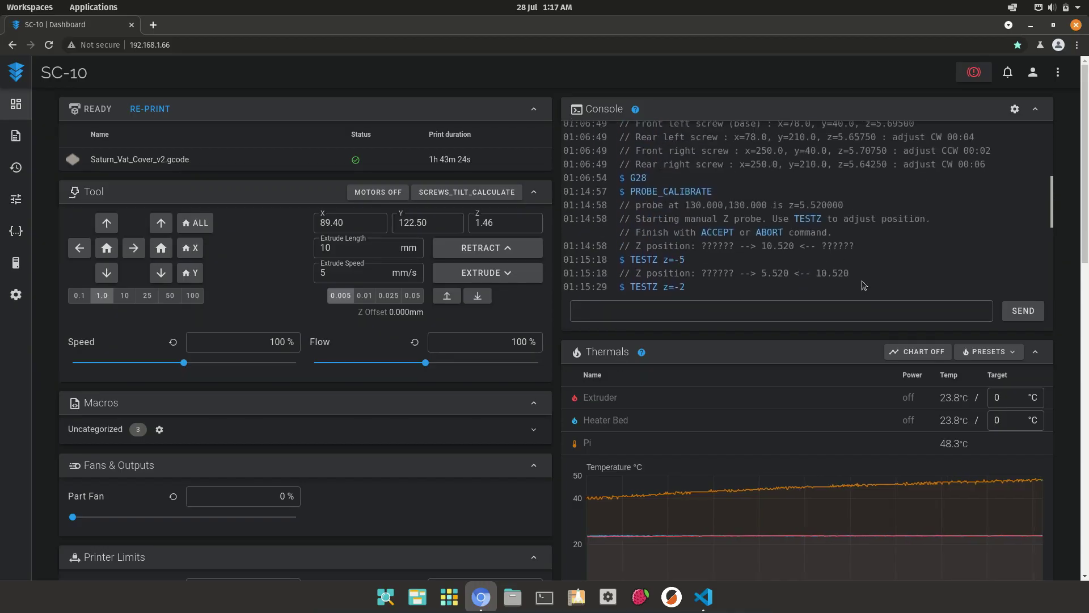
click(716, 238)
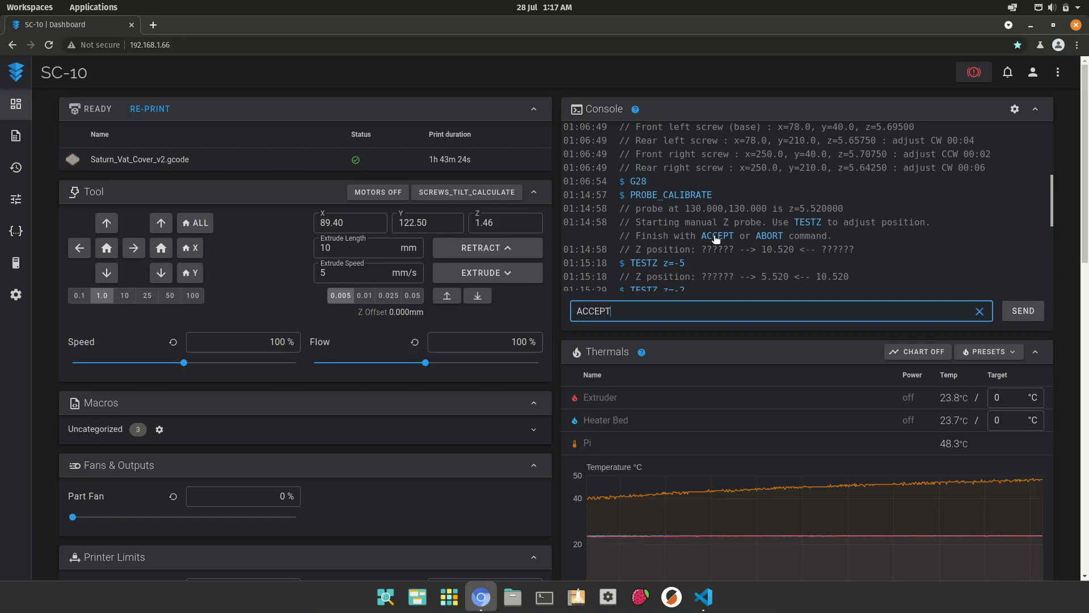